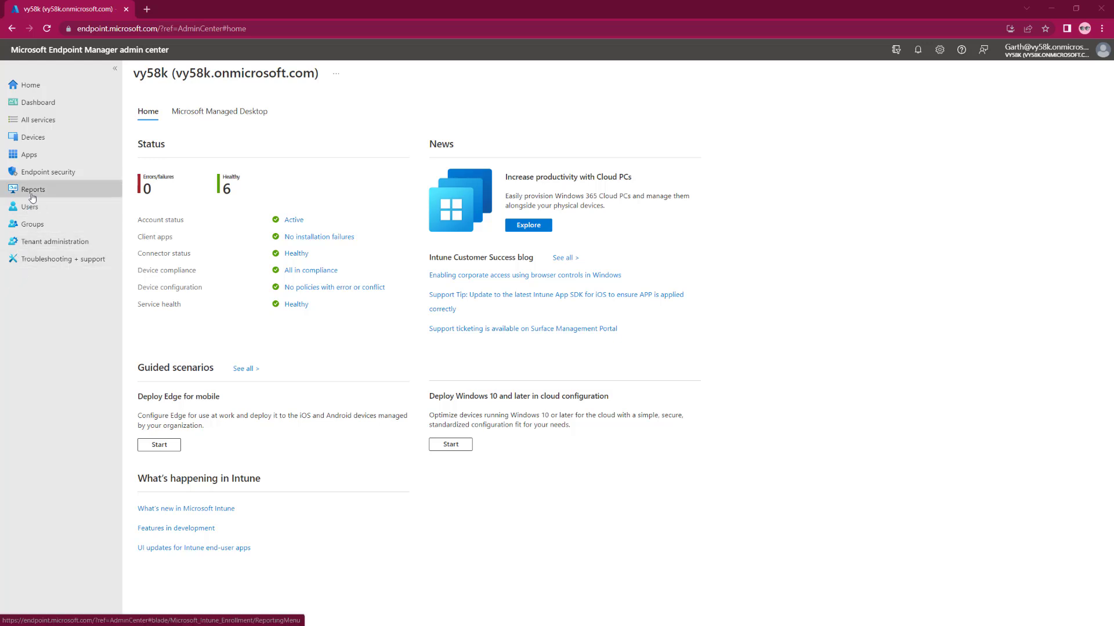
Create the 'Intune Report Readers' security group with the Intune Data warehouse access description.
left_click(35, 223)
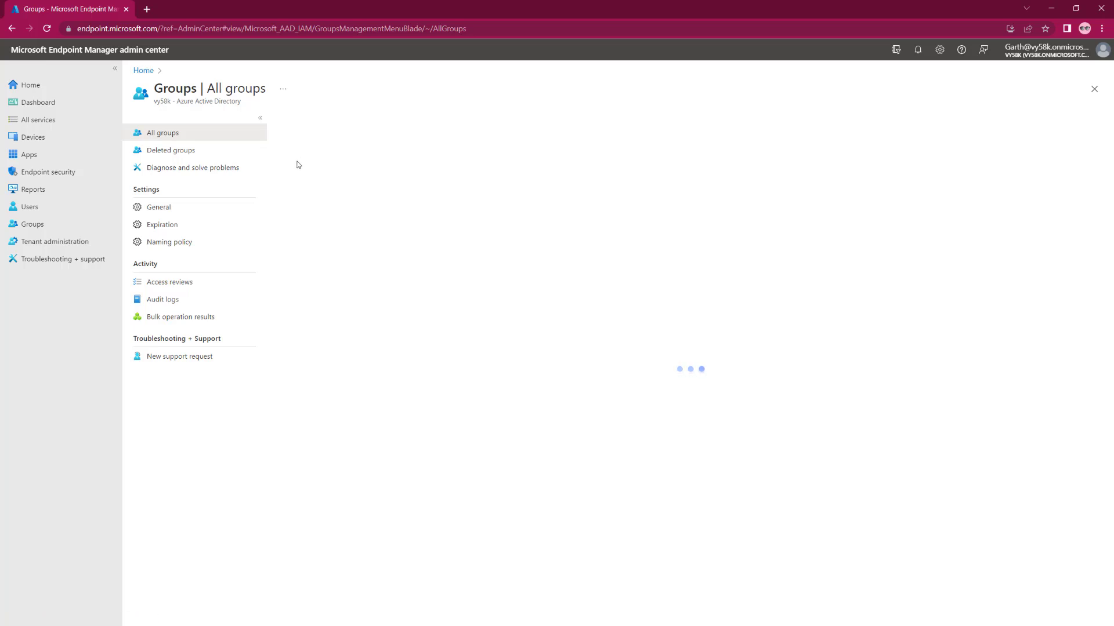
left_click(303, 121)
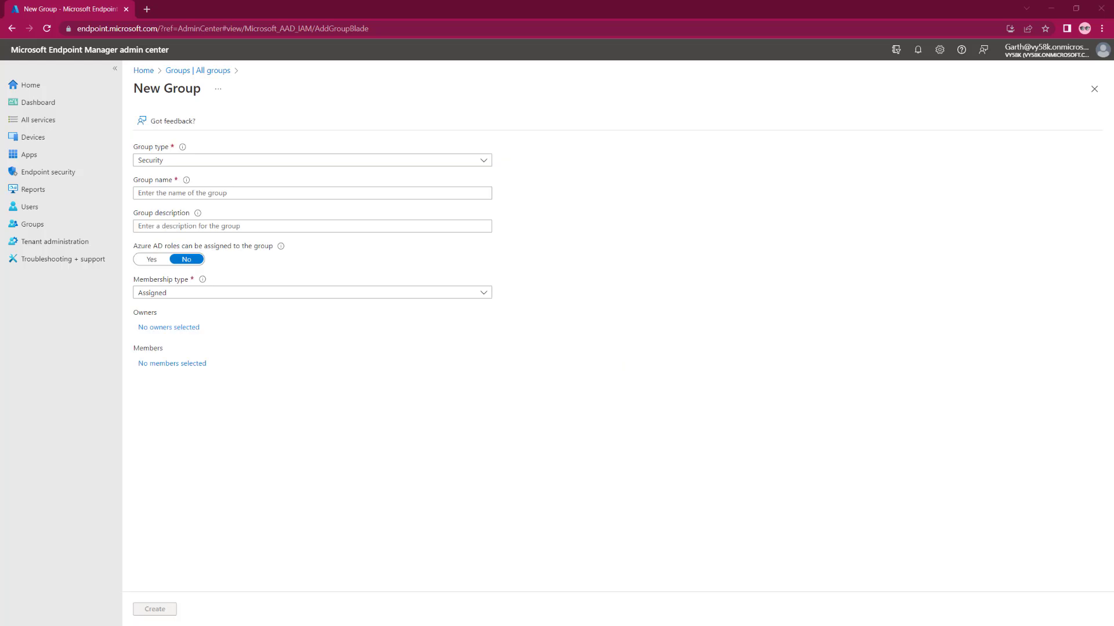
left_click(148, 193)
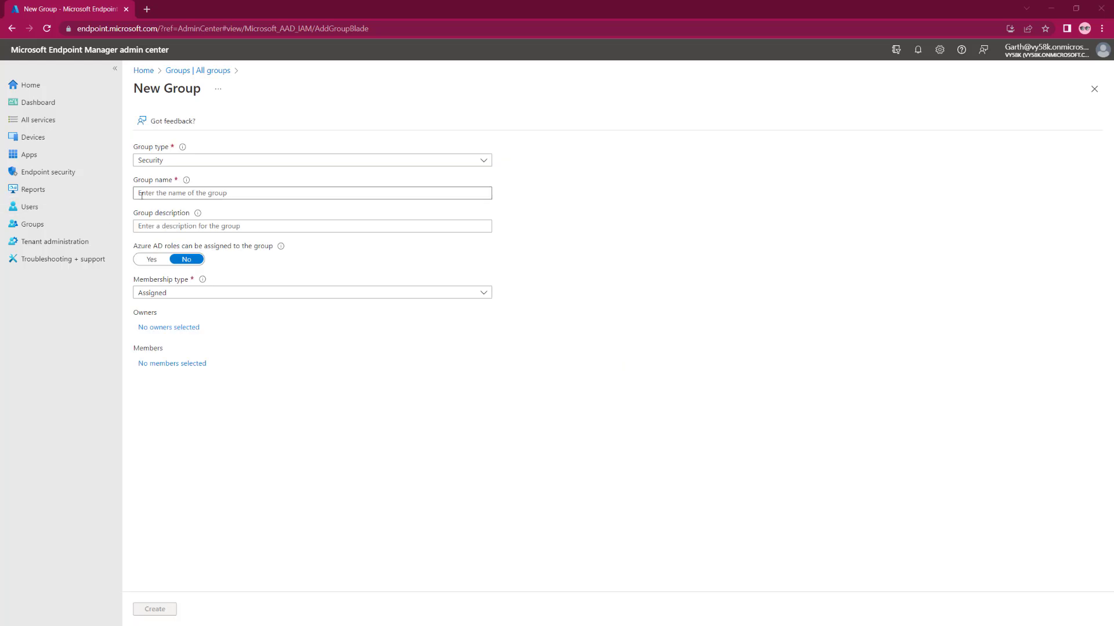
type("Intune Report Readers")
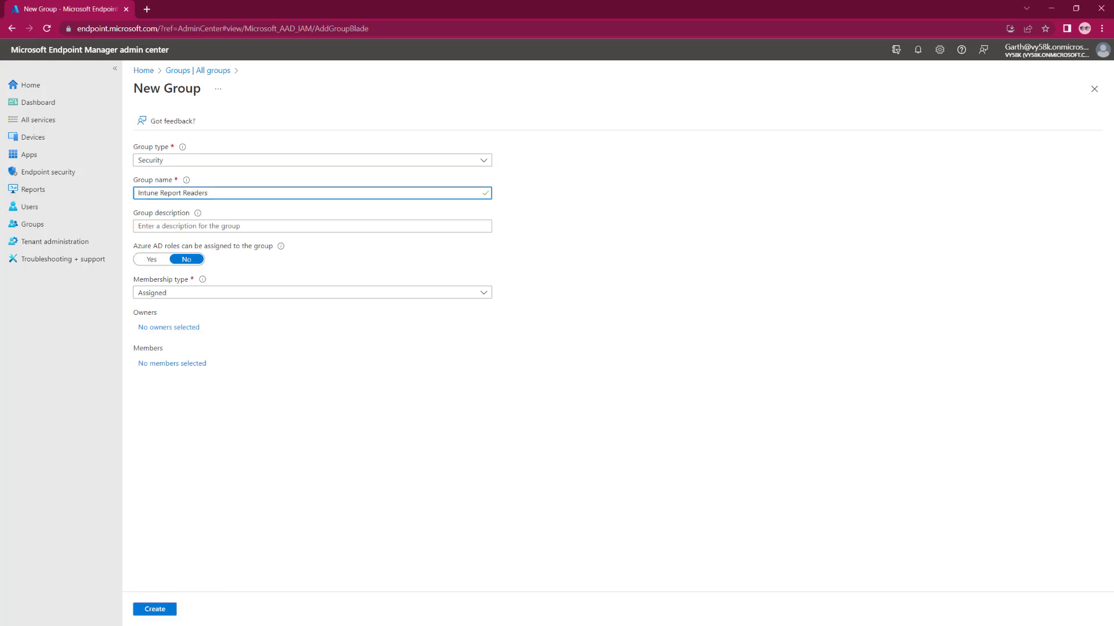
key("alt+Tab")
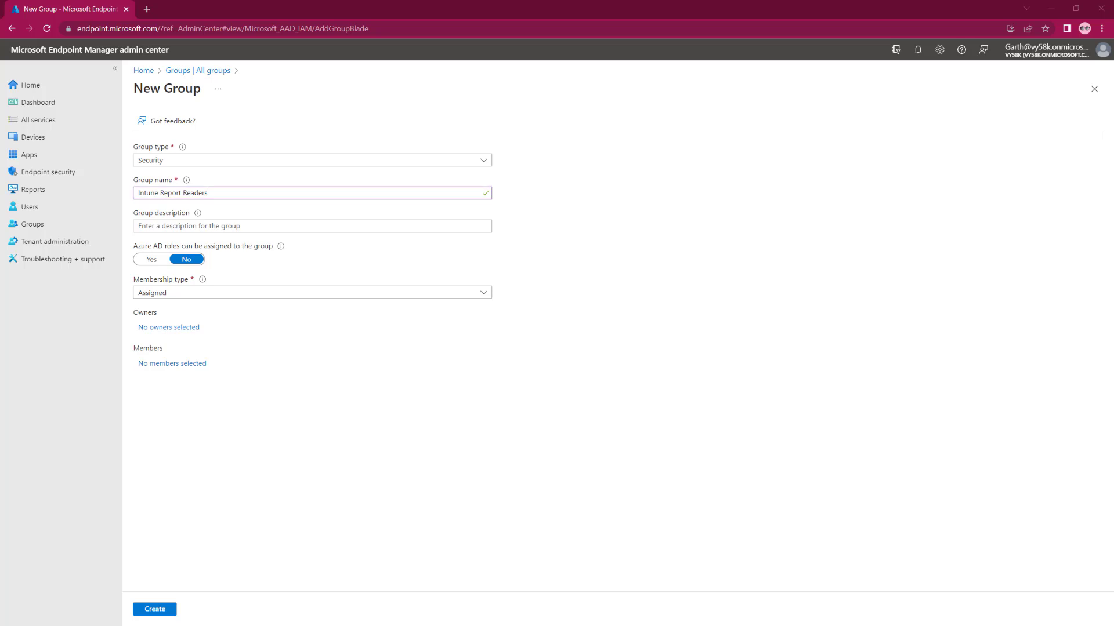
left_click(234, 226)
type("This group will allow access to Intune Data warehouse.")
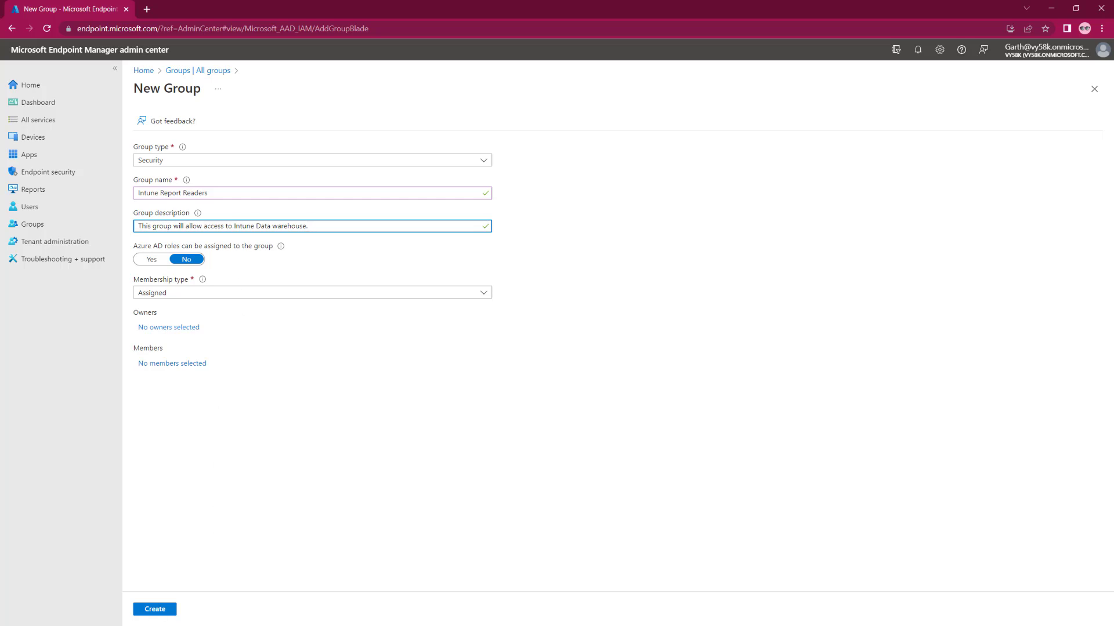
left_click(155, 610)
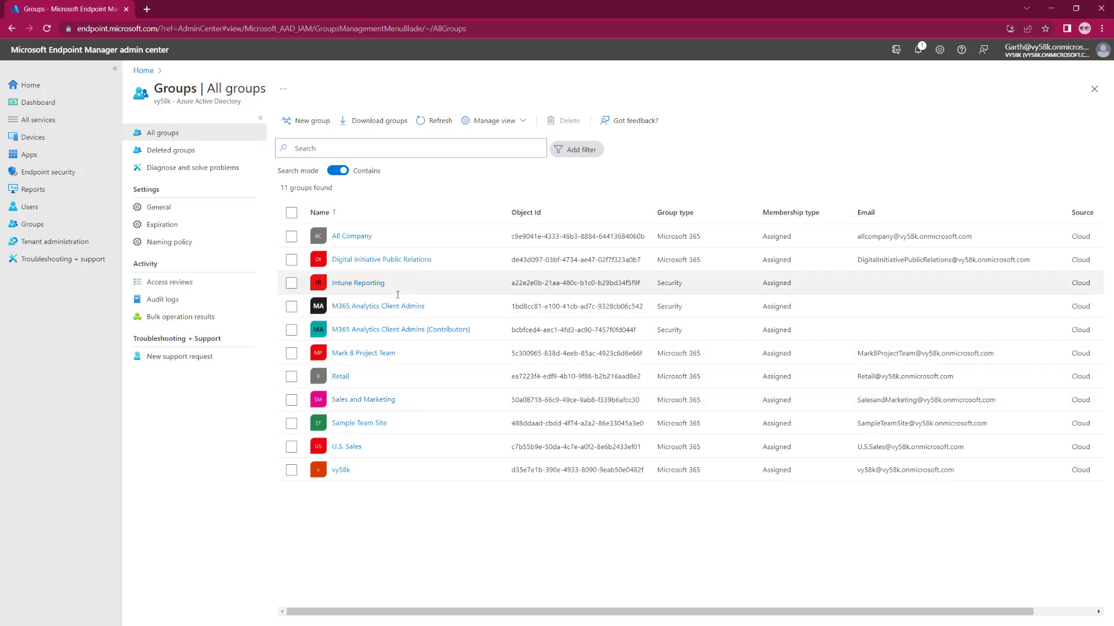
Refresh the groups list, open Intune Report Readers' Members and start adding members.
left_click(429, 123)
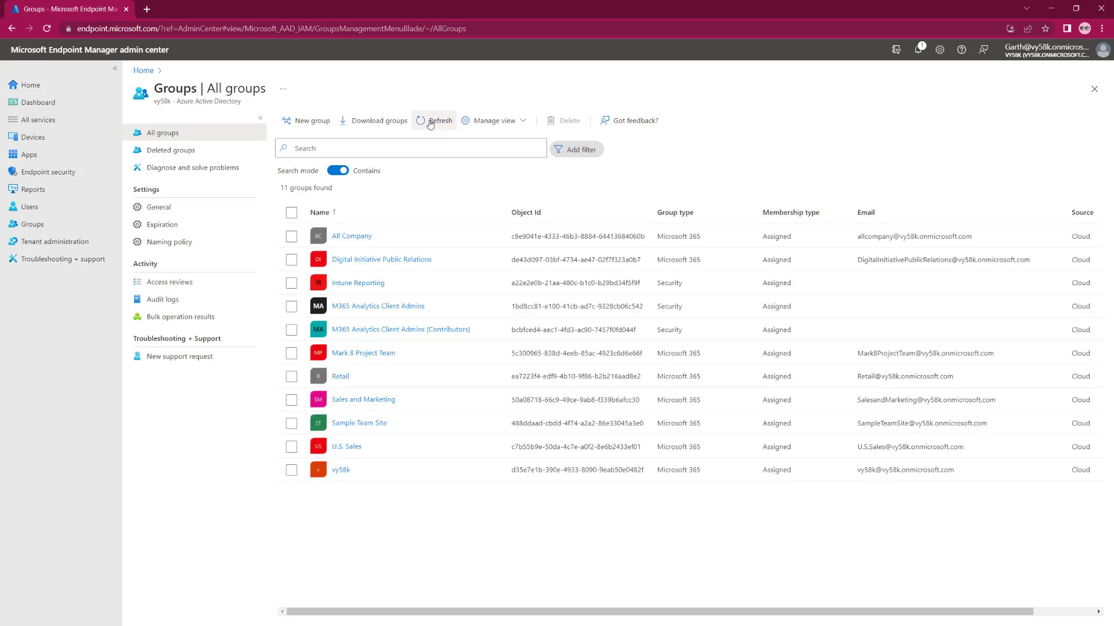
left_click(429, 123)
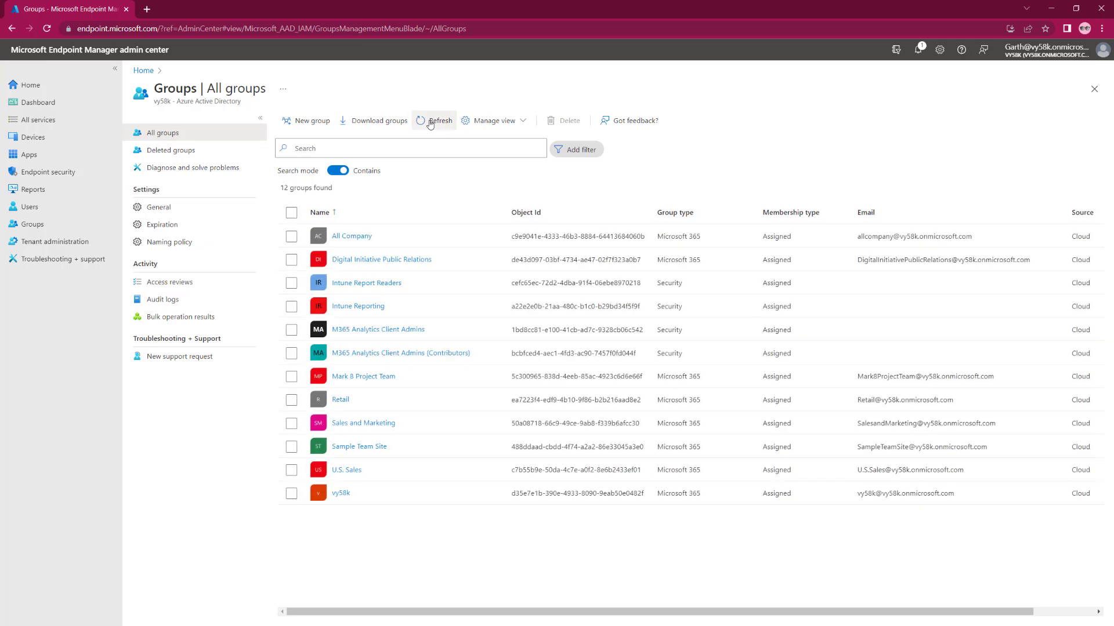
left_click(378, 283)
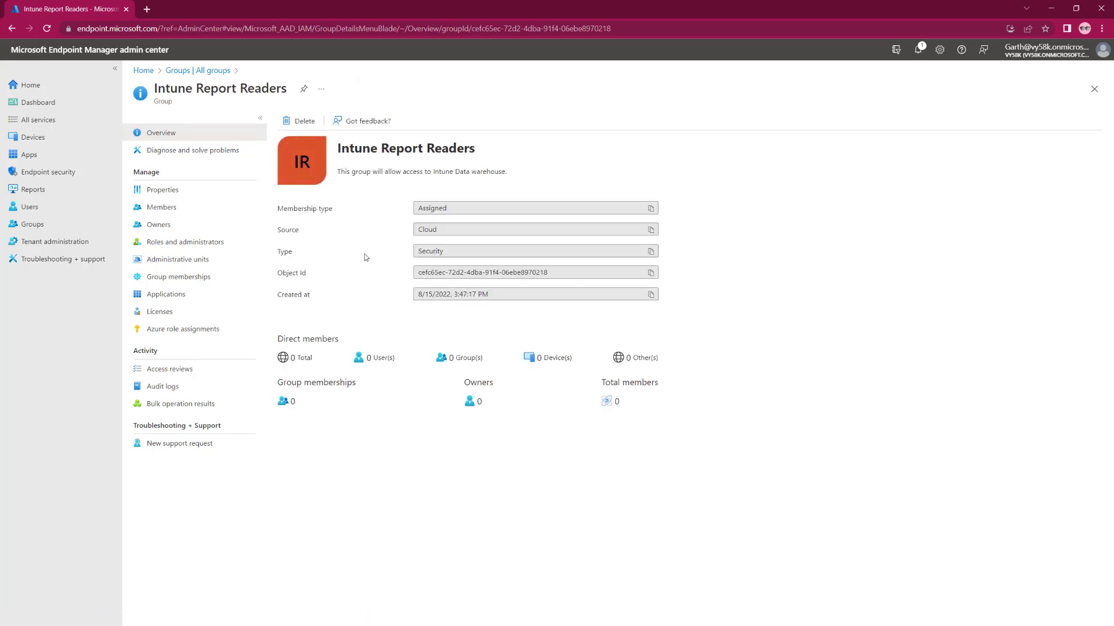
left_click(207, 207)
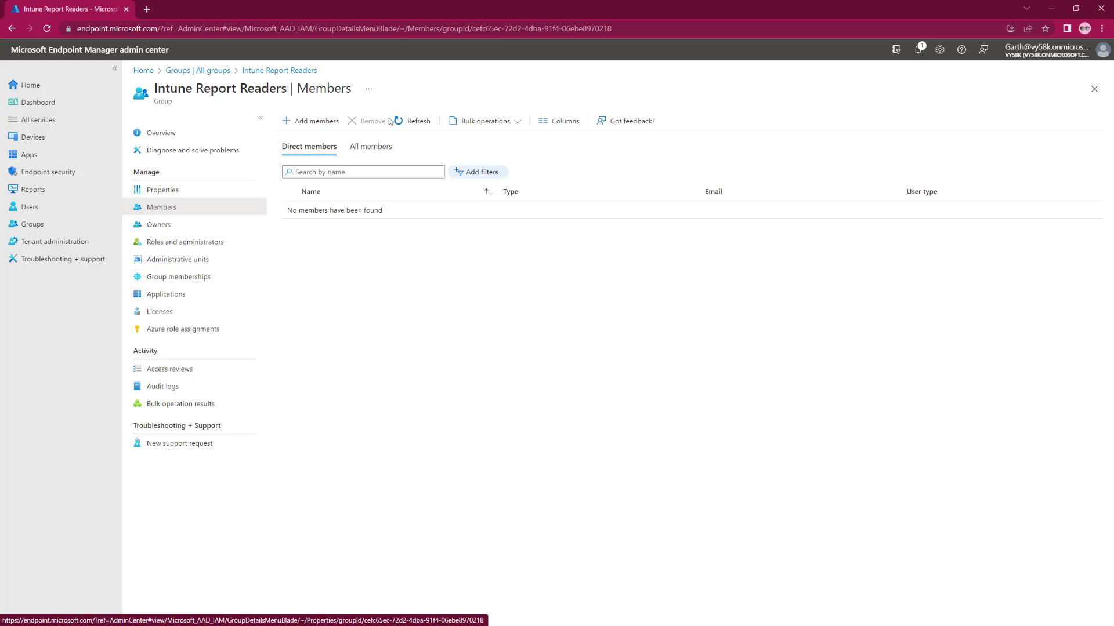
left_click(304, 122)
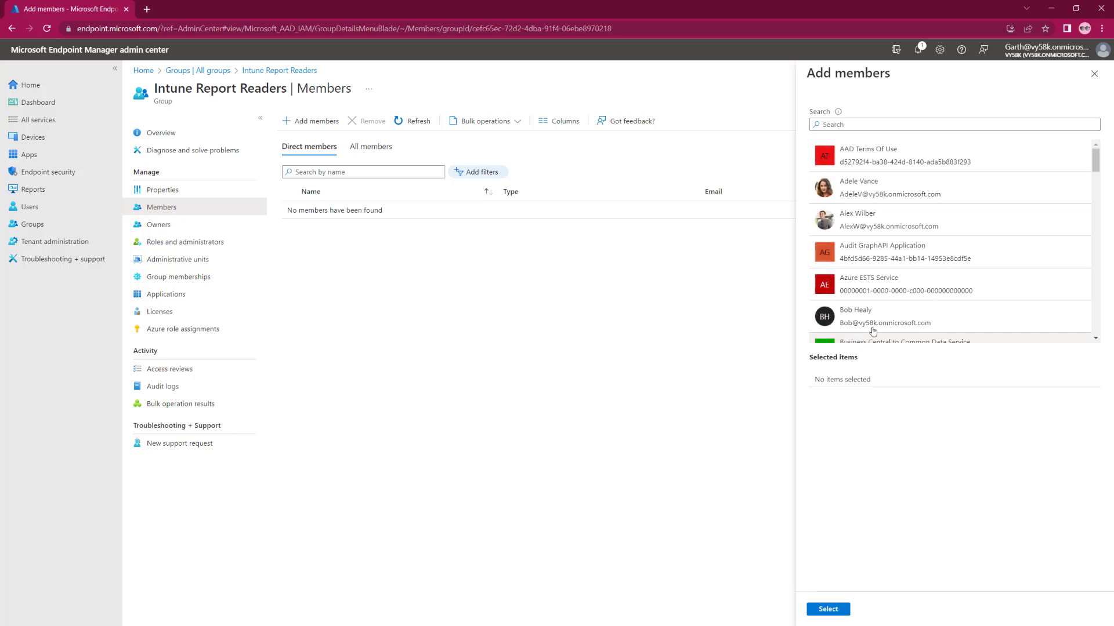
Pick two users in the member picker and confirm them as group members.
left_click(864, 196)
scroll(976, 273, "down", 3)
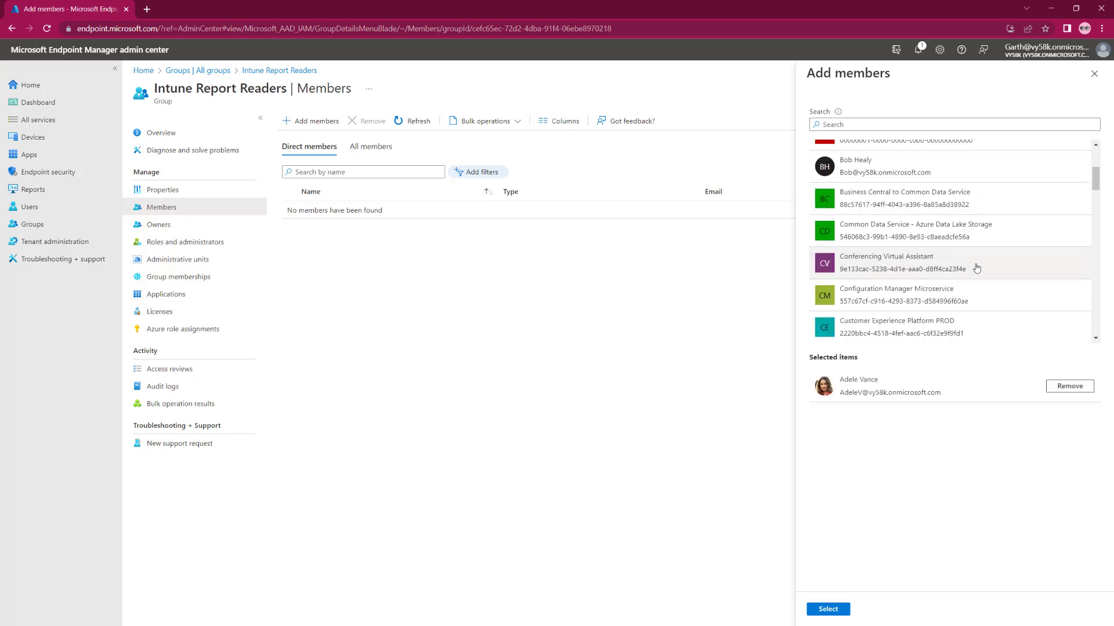
scroll(975, 272, "down", 5)
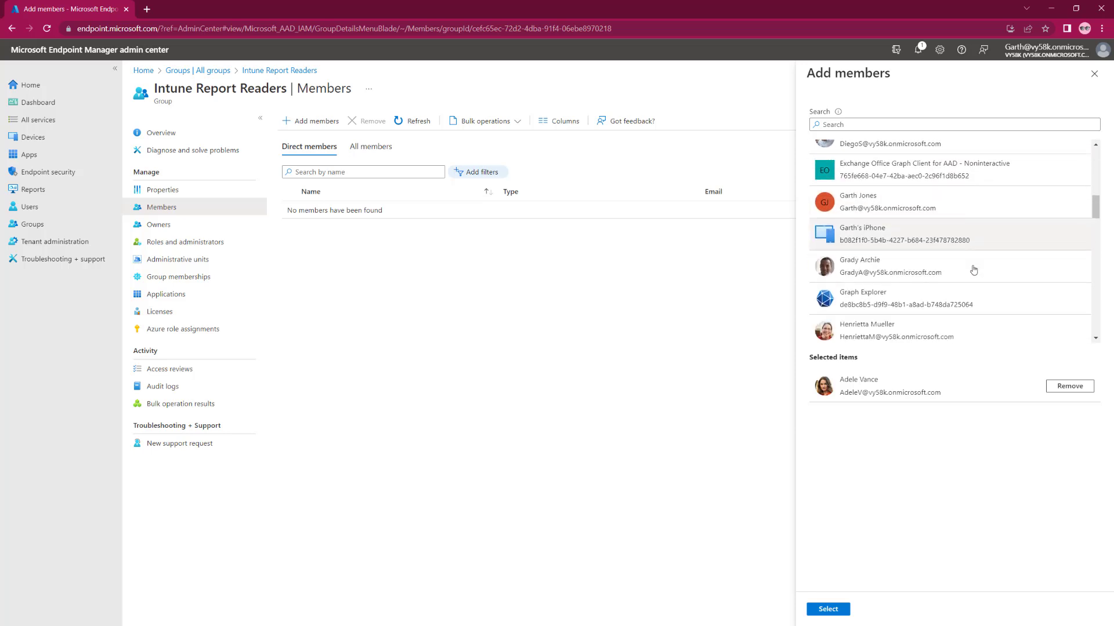
scroll(900, 232, "down", 2)
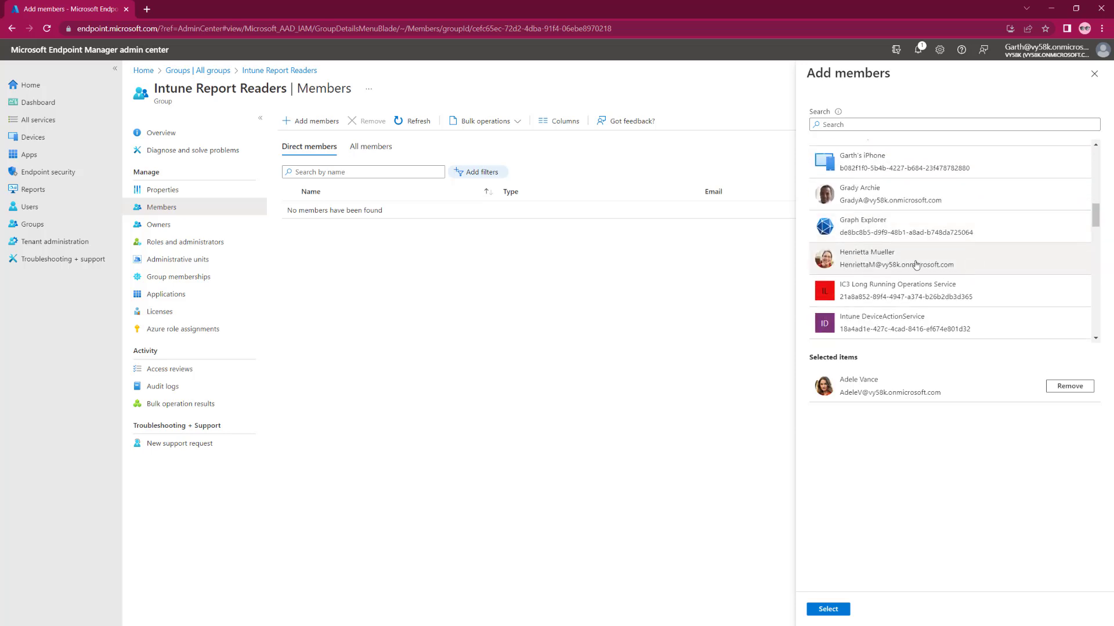
scroll(852, 261, "down", 3)
scroll(981, 279, "down", 3)
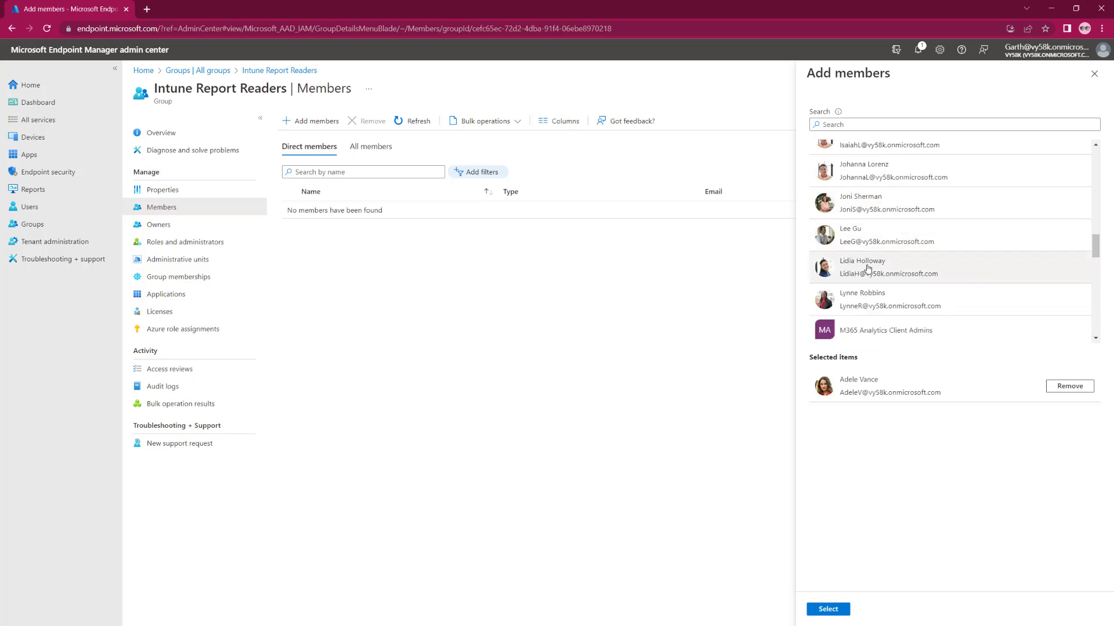
left_click(867, 269)
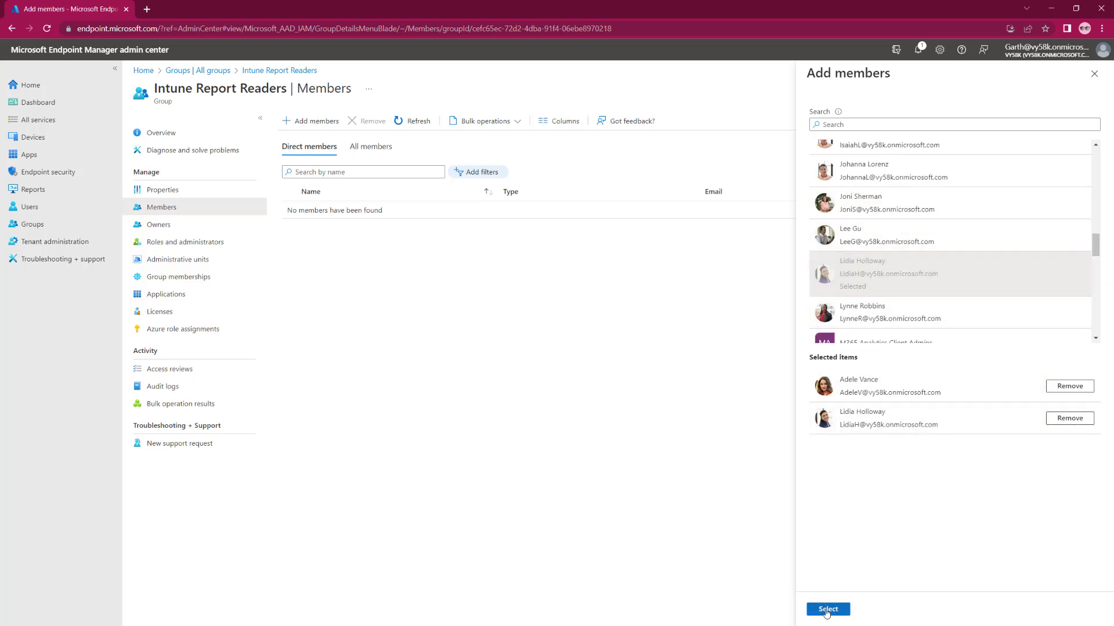
left_click(828, 610)
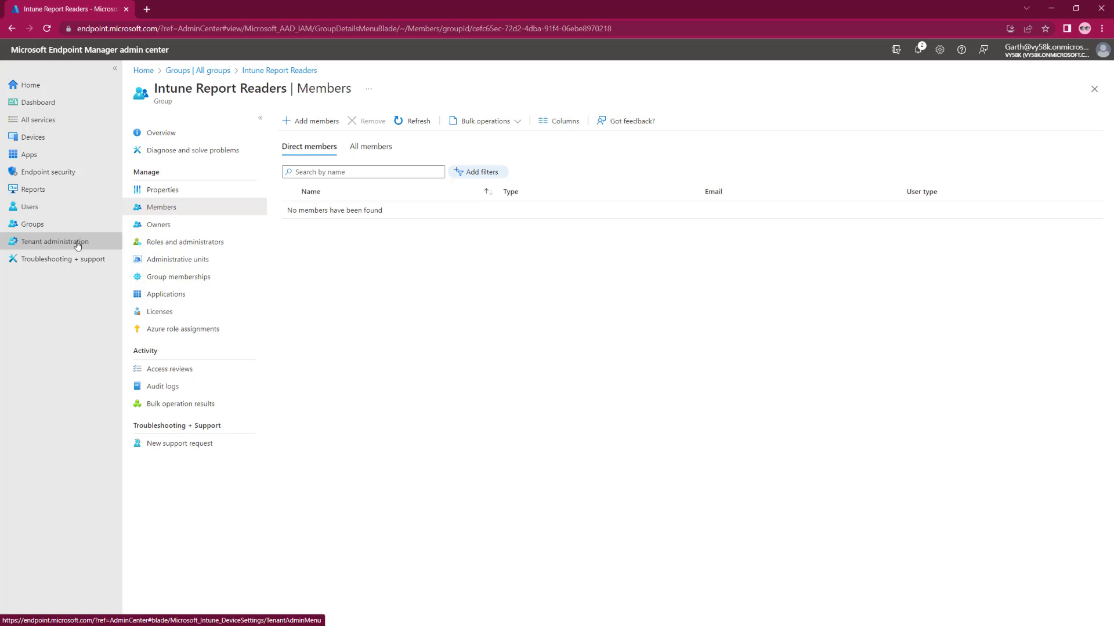
Start a new custom role from Tenant administration's Intune roles list.
left_click(96, 248)
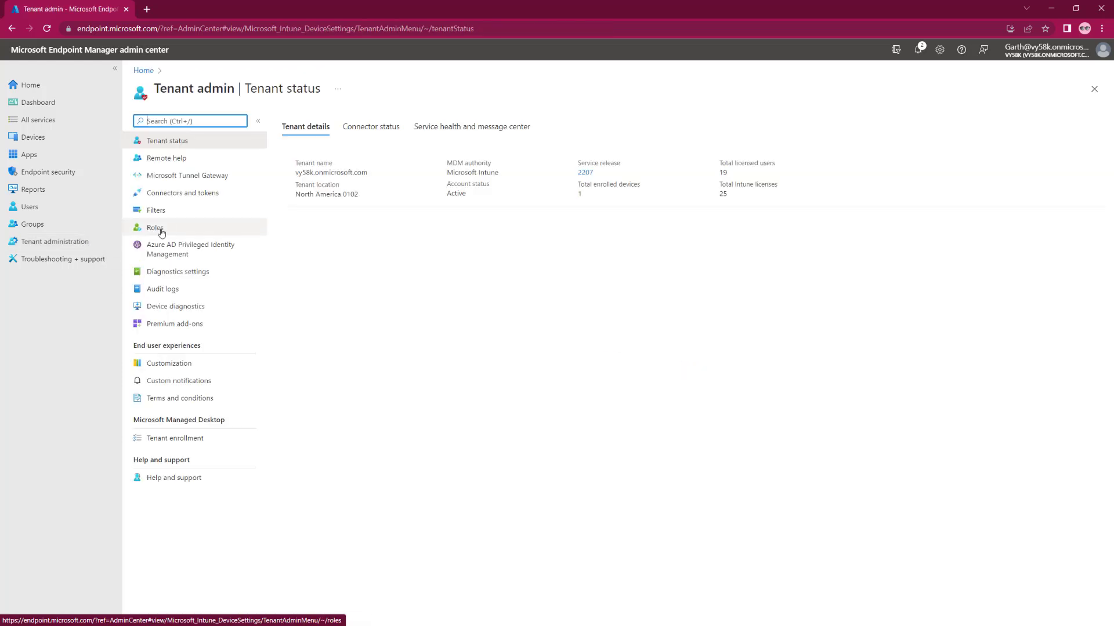
left_click(161, 232)
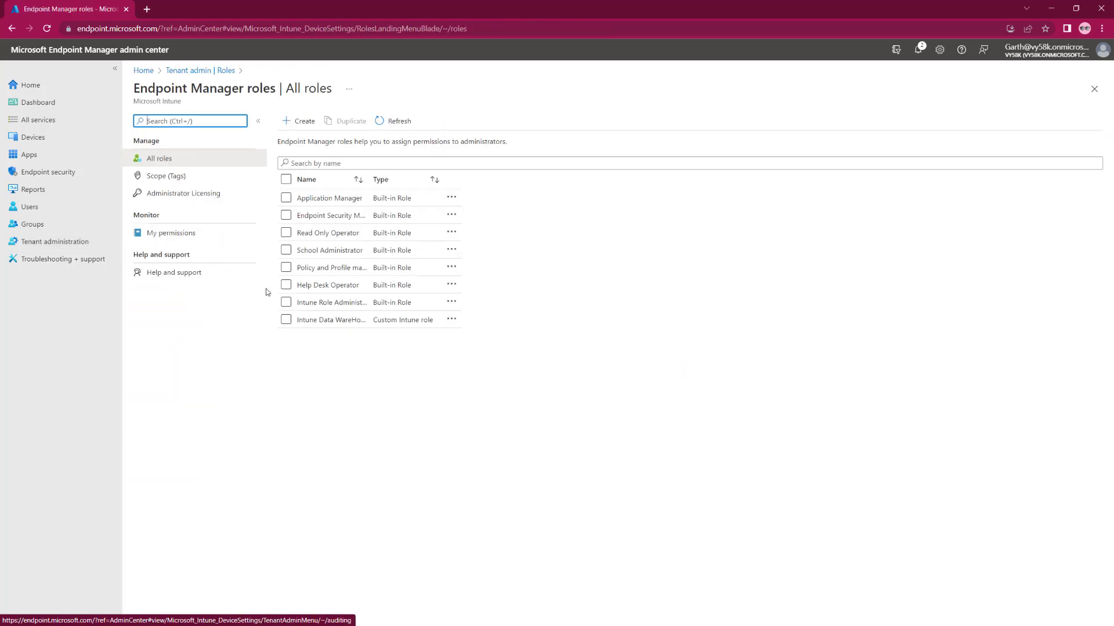
left_click(284, 122)
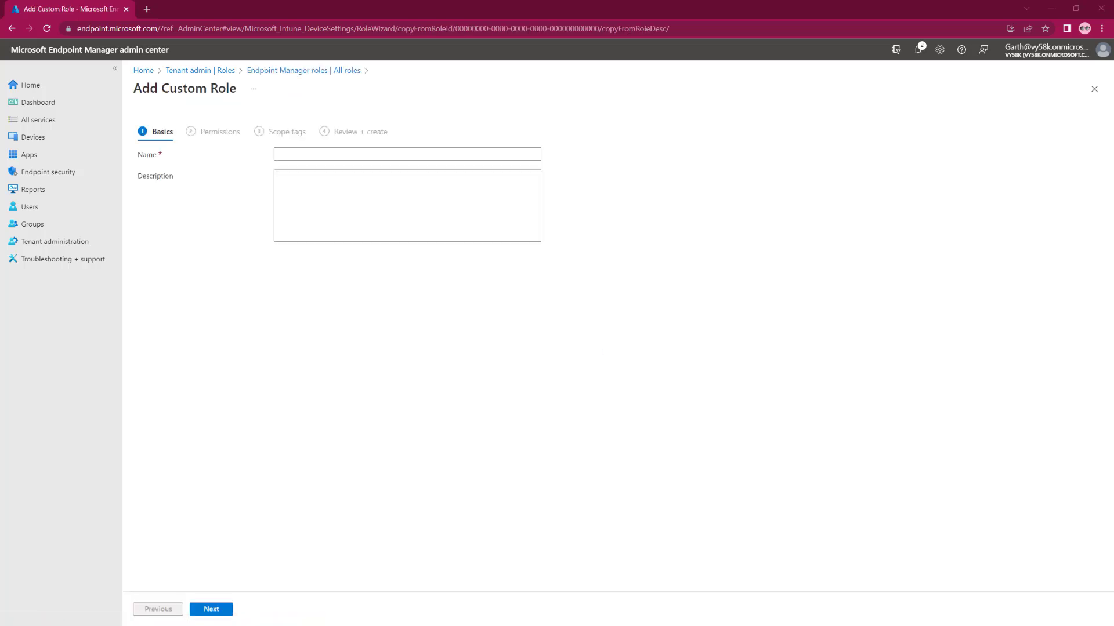
Name the role 'Report Readers - Intune Data Warehouse' and add its Power BI reporting description.
left_click(282, 153)
type("Report Readers - Intune Data Warehouse")
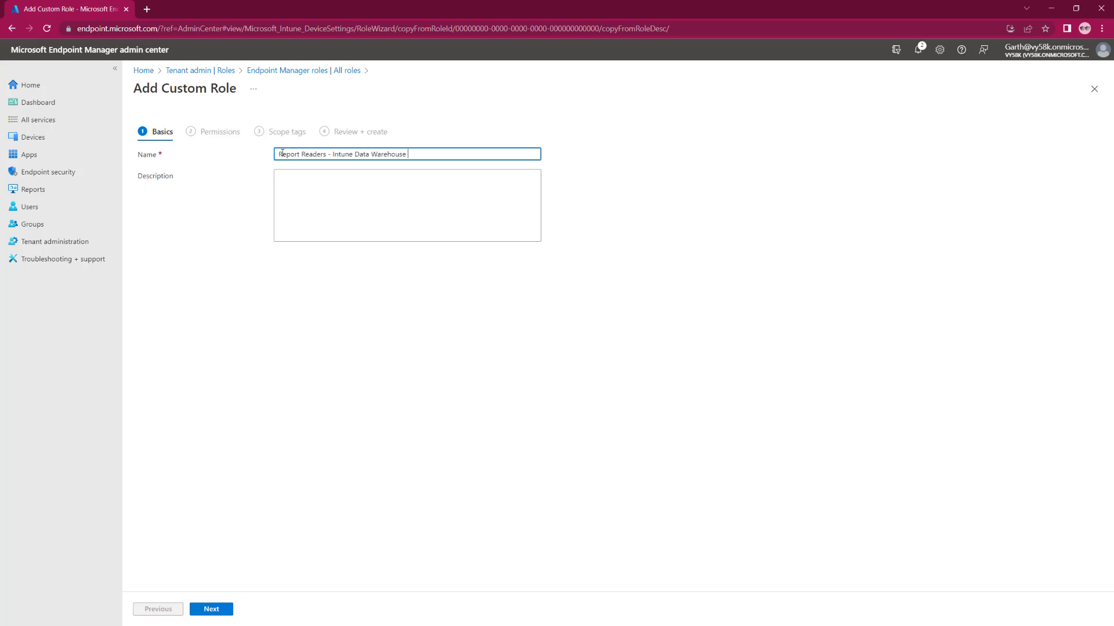
key("BackSpace")
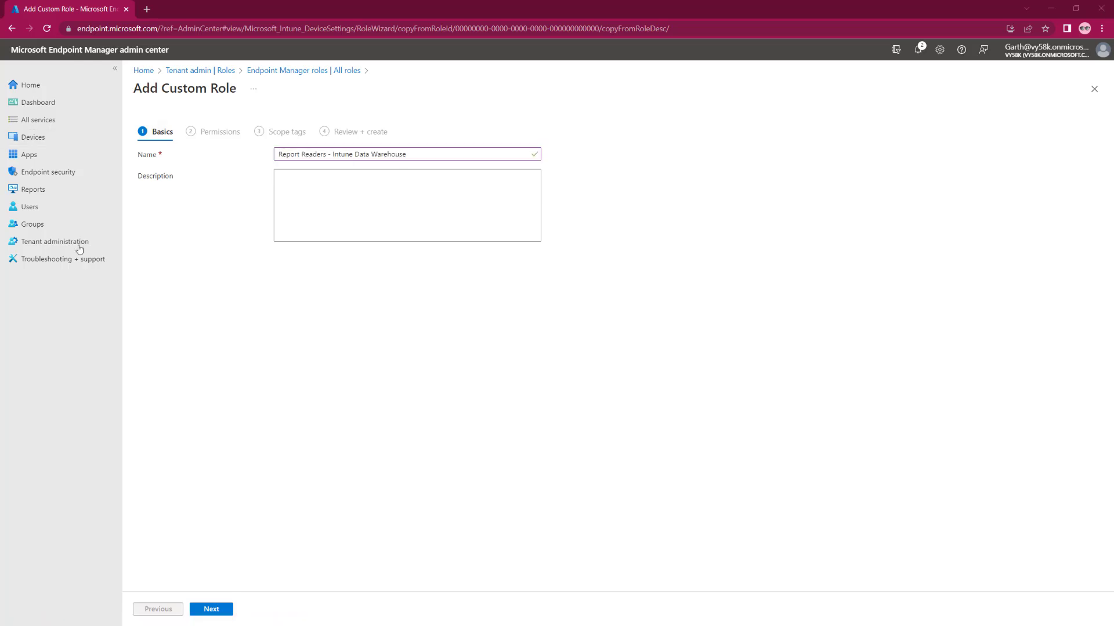
left_click(356, 216)
type("Users and groups can create/run Power BI dashboard/reports from Intune Data warehouse data.")
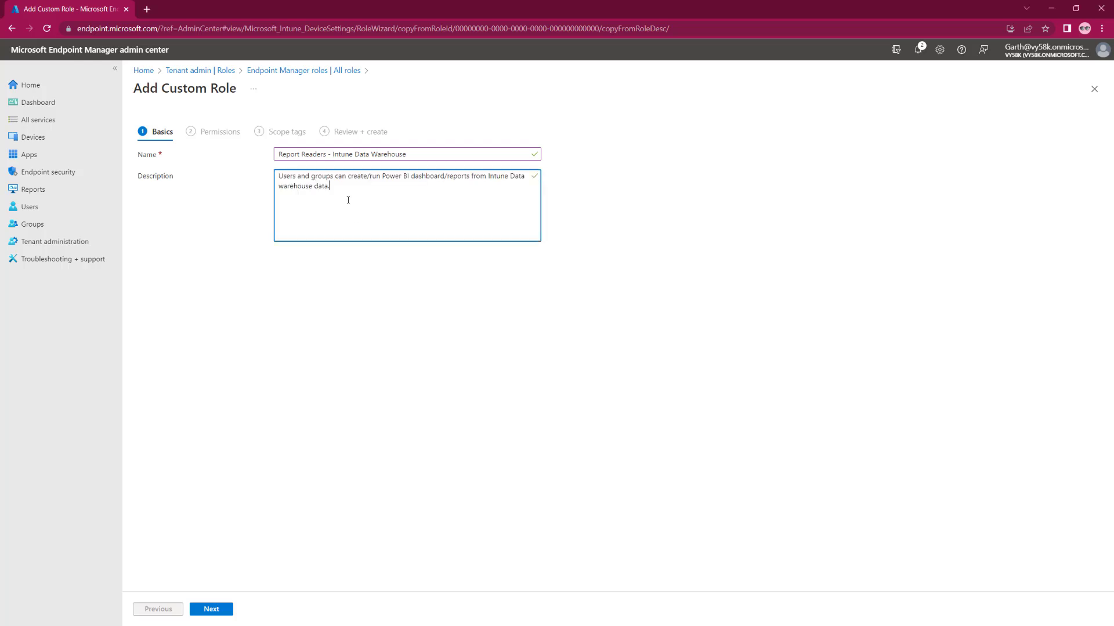
left_click(208, 610)
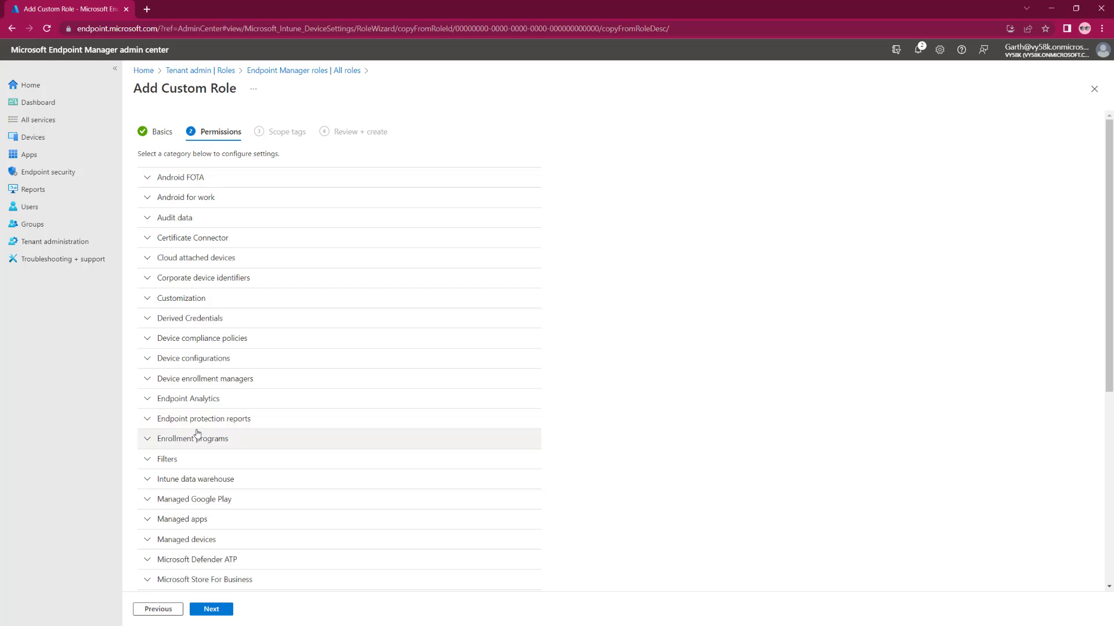
Set Intune data warehouse Read to Yes, skip scope tags, and create the role.
left_click(148, 479)
left_click(465, 501)
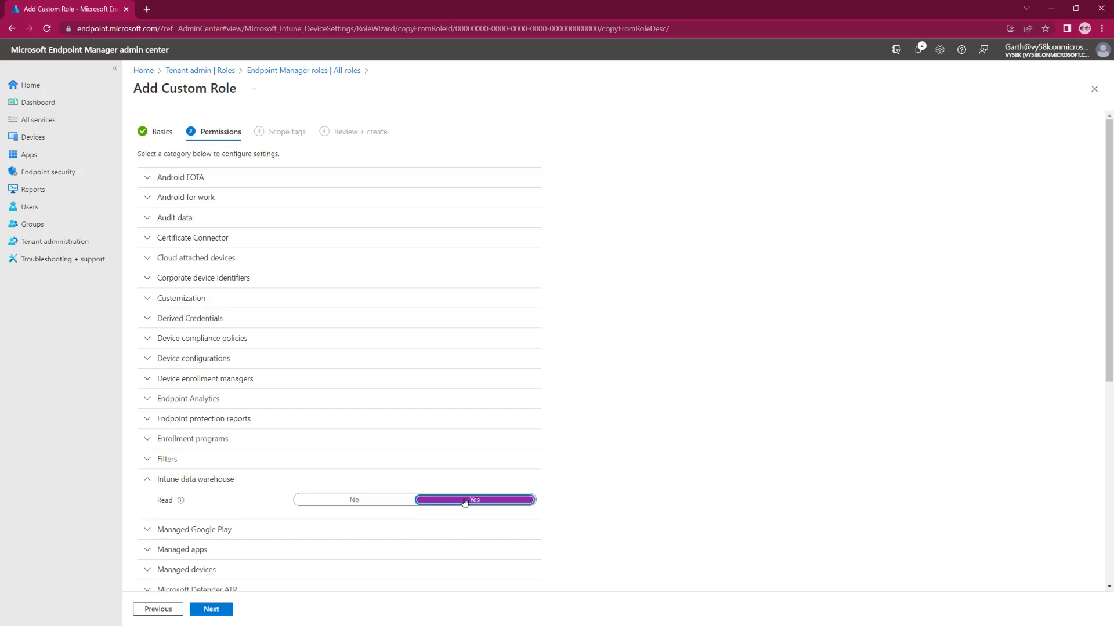
left_click(221, 610)
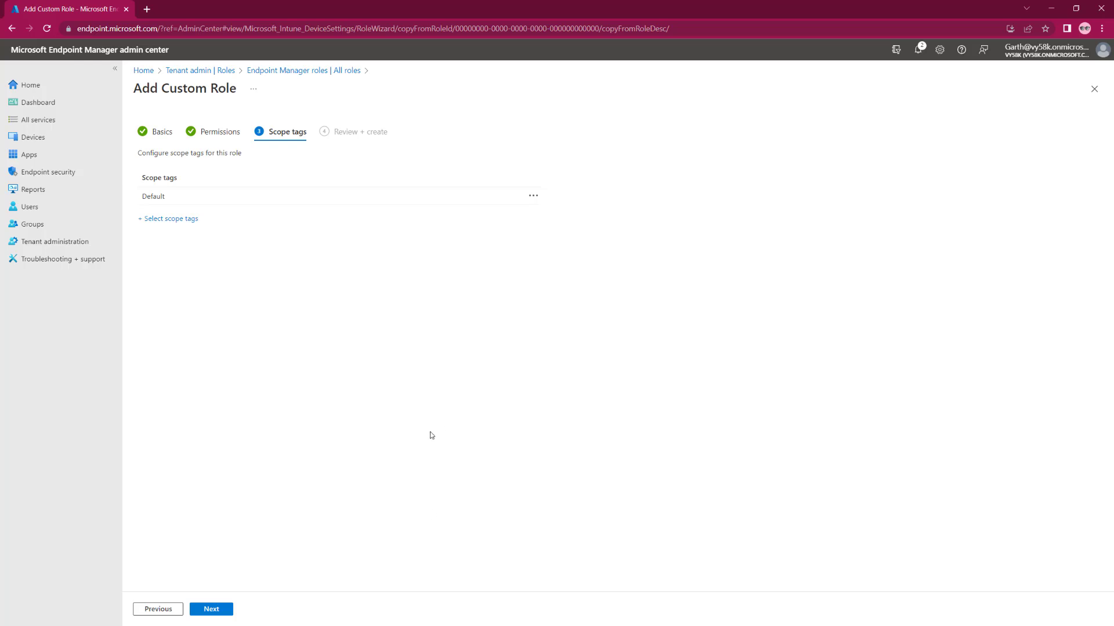
left_click(213, 609)
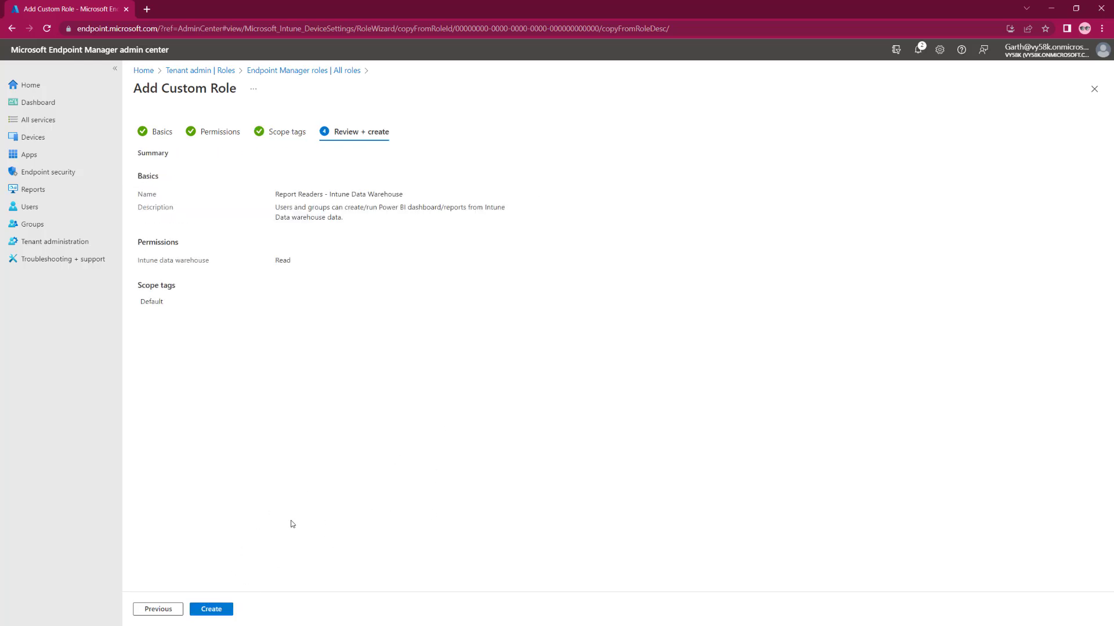
left_click(213, 609)
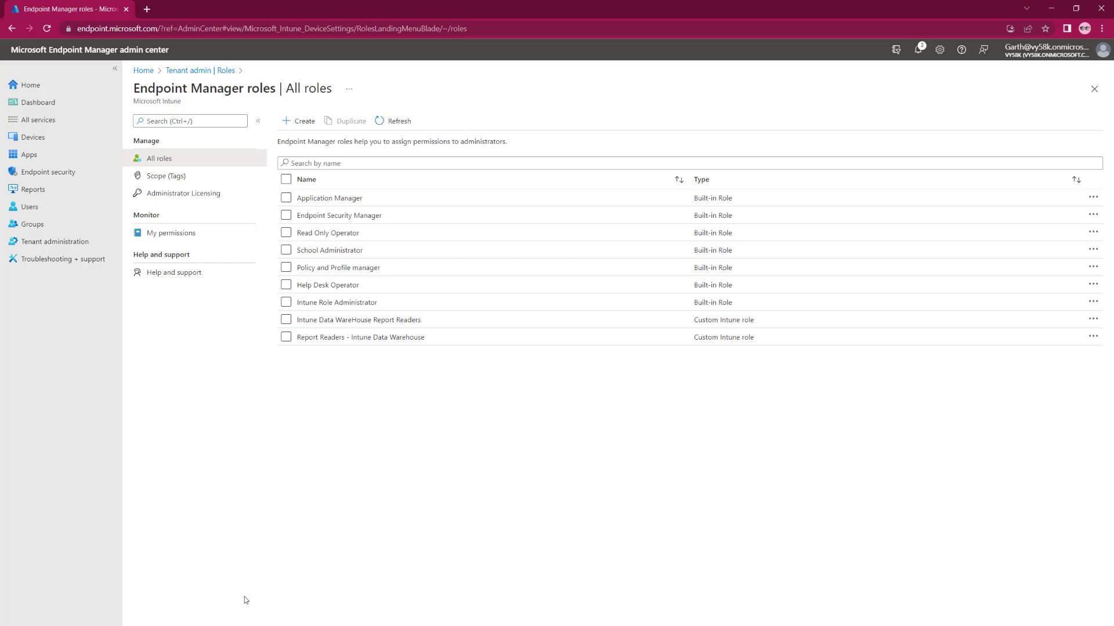
Check the Report Readers - Intune Data Warehouse role's properties, then start a new assignment.
left_click(322, 339)
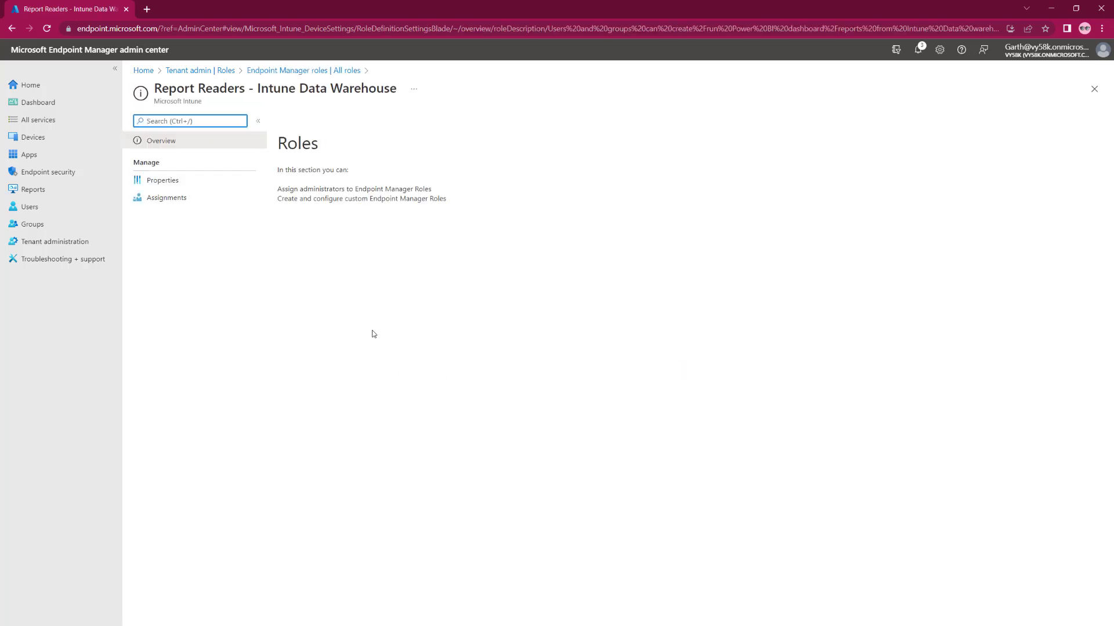
left_click(184, 182)
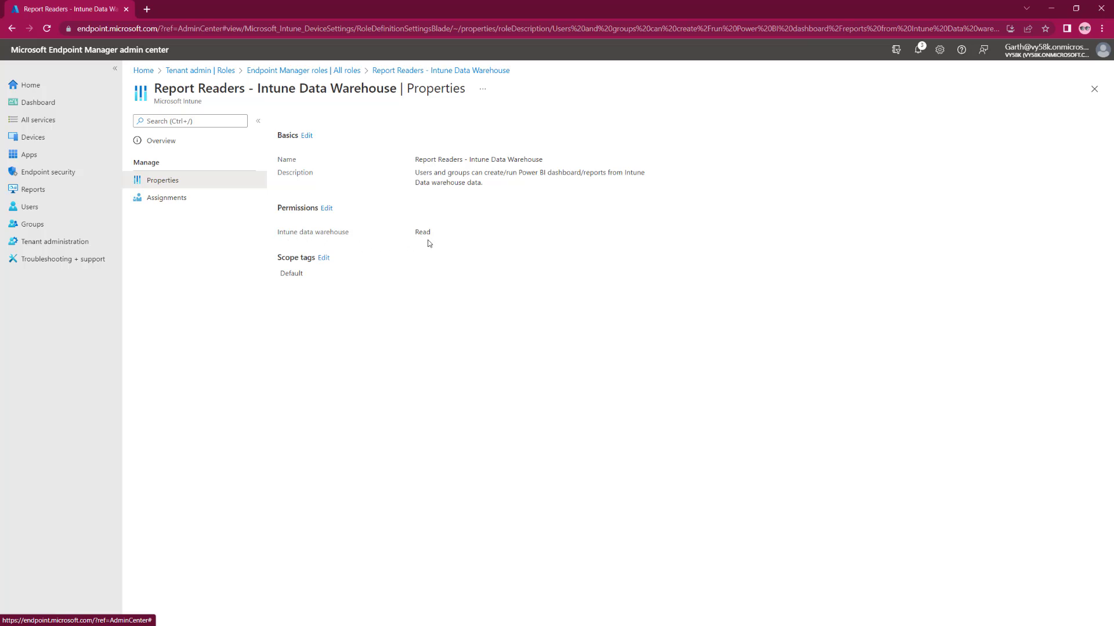
left_click(161, 198)
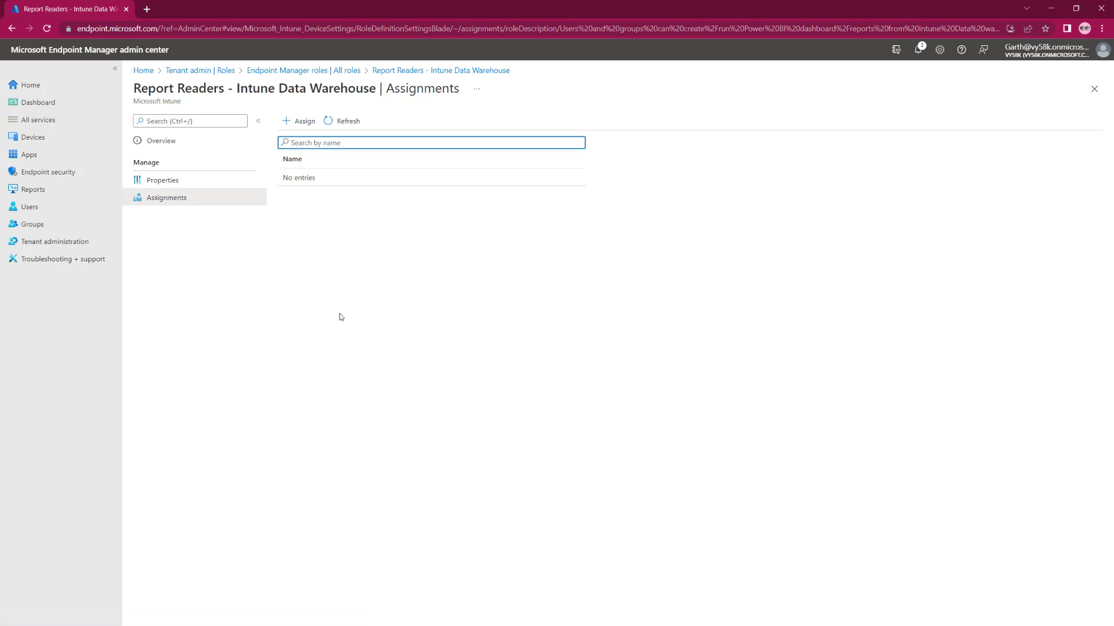
left_click(294, 121)
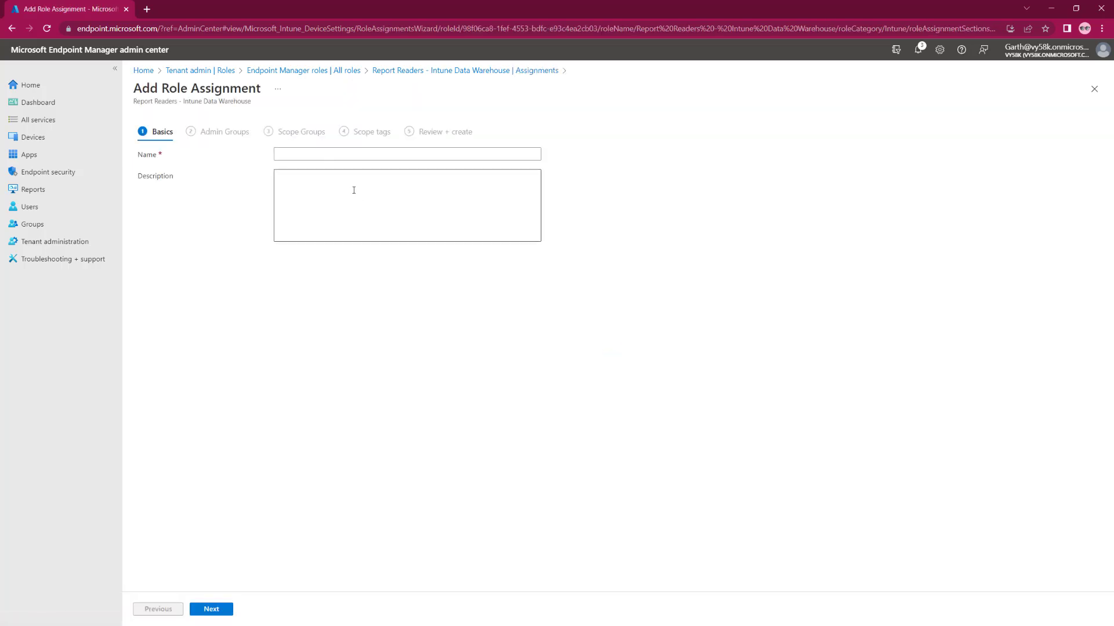
Name the assignment 'Intune Report Readers' and change 'group' to 'assignment' in its description.
left_click(298, 154)
type("Intune Report Readers")
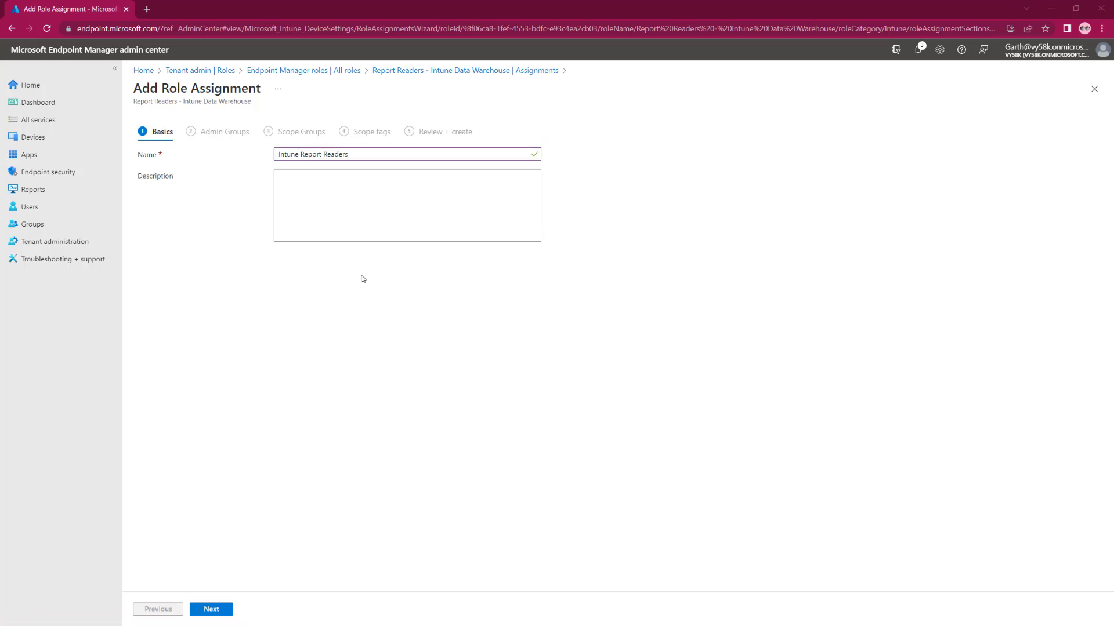
left_click(336, 207)
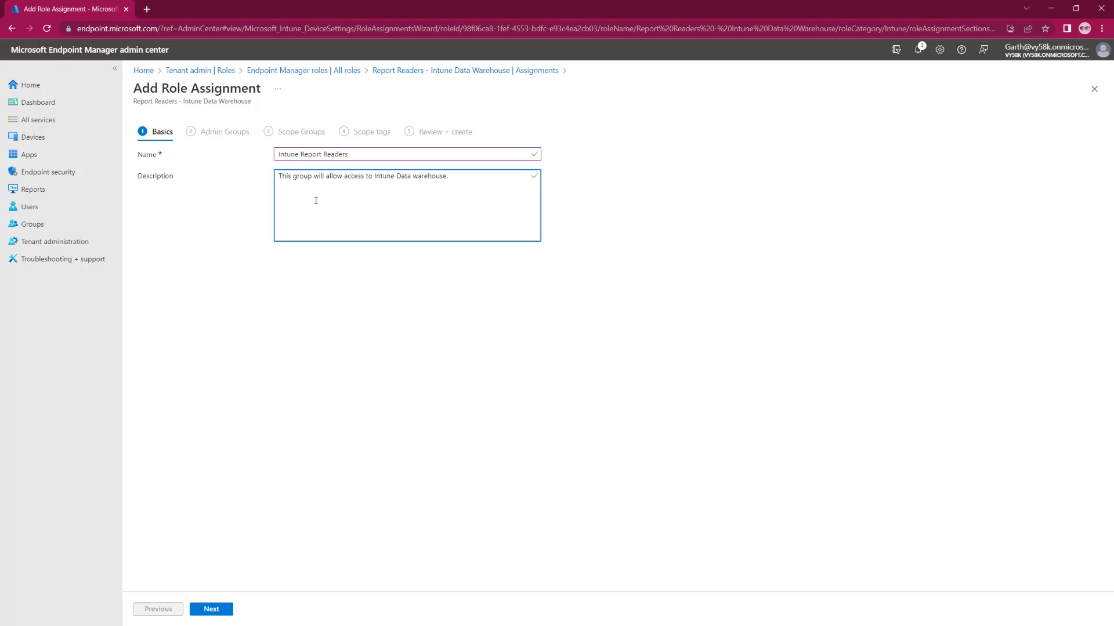
left_click(296, 177)
key("ctrl+shift+Right")
key("shift+Left")
type("assi")
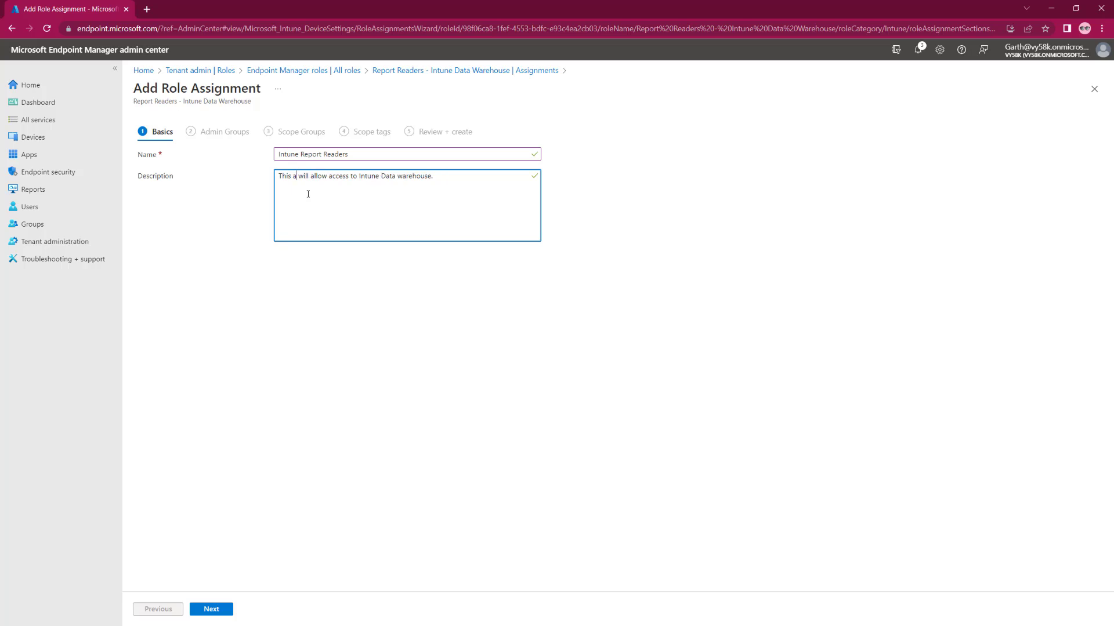
type("gnment")
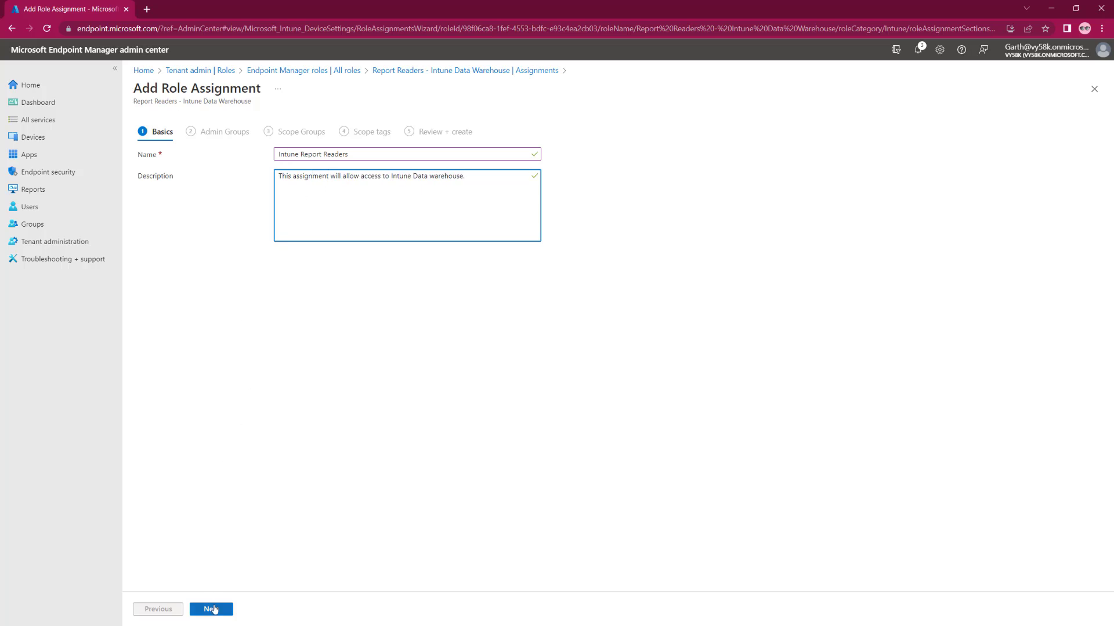
left_click(213, 609)
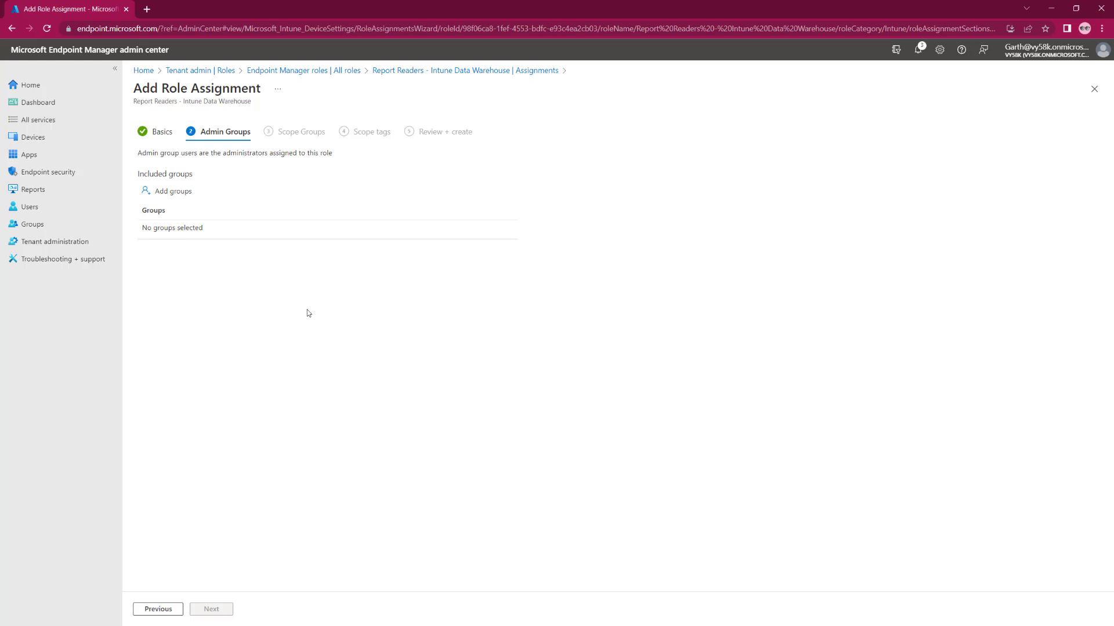
Add Intune Report Readers as the assignment's admin group.
left_click(166, 189)
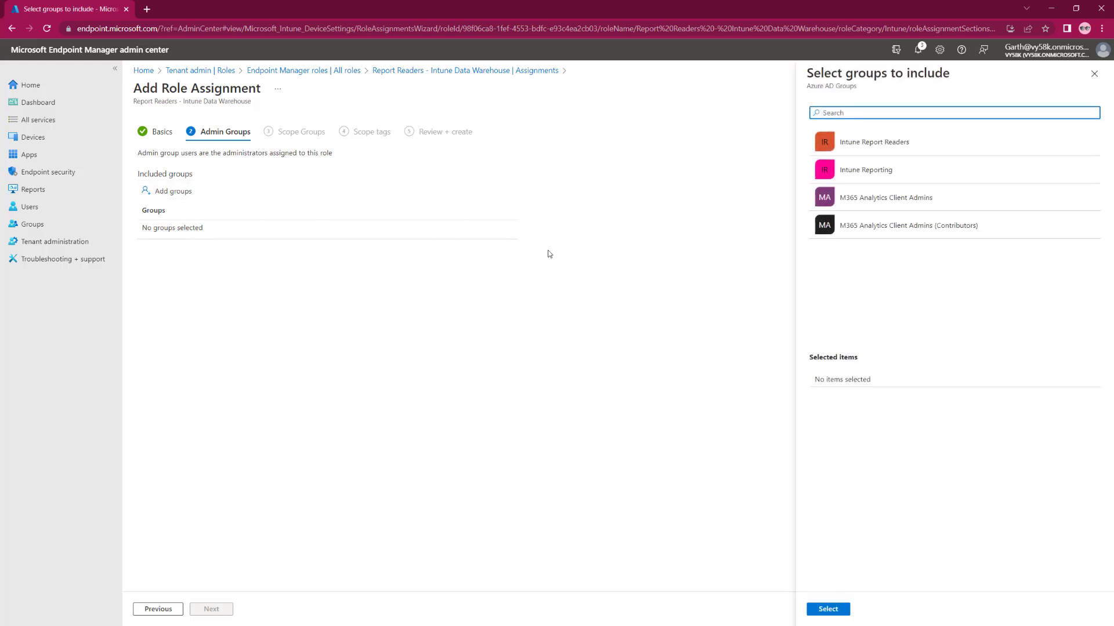
left_click(876, 145)
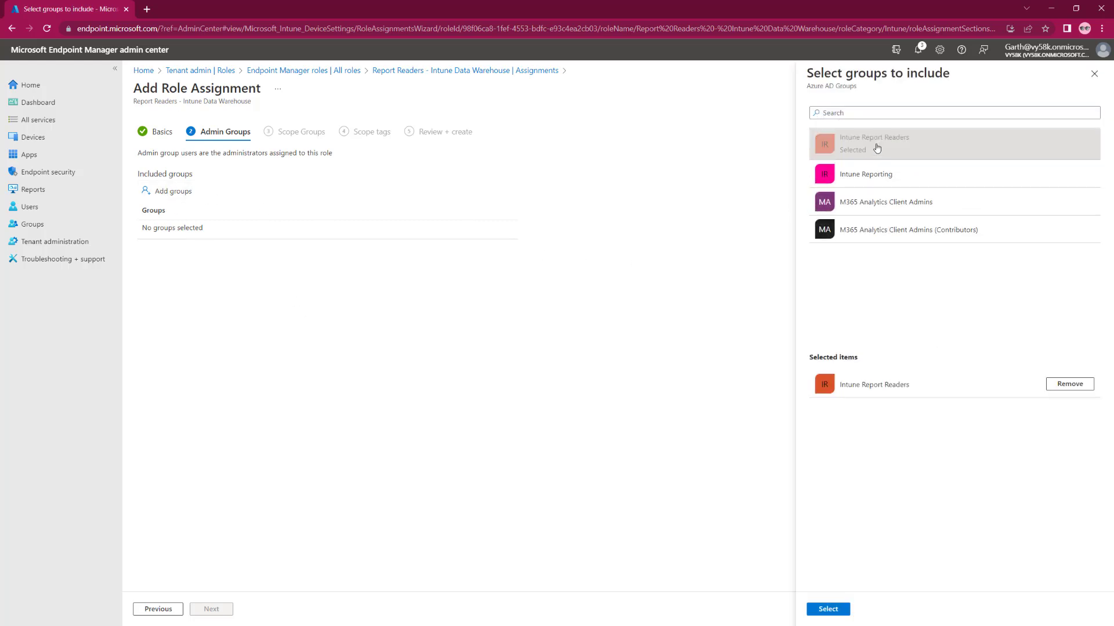
left_click(828, 609)
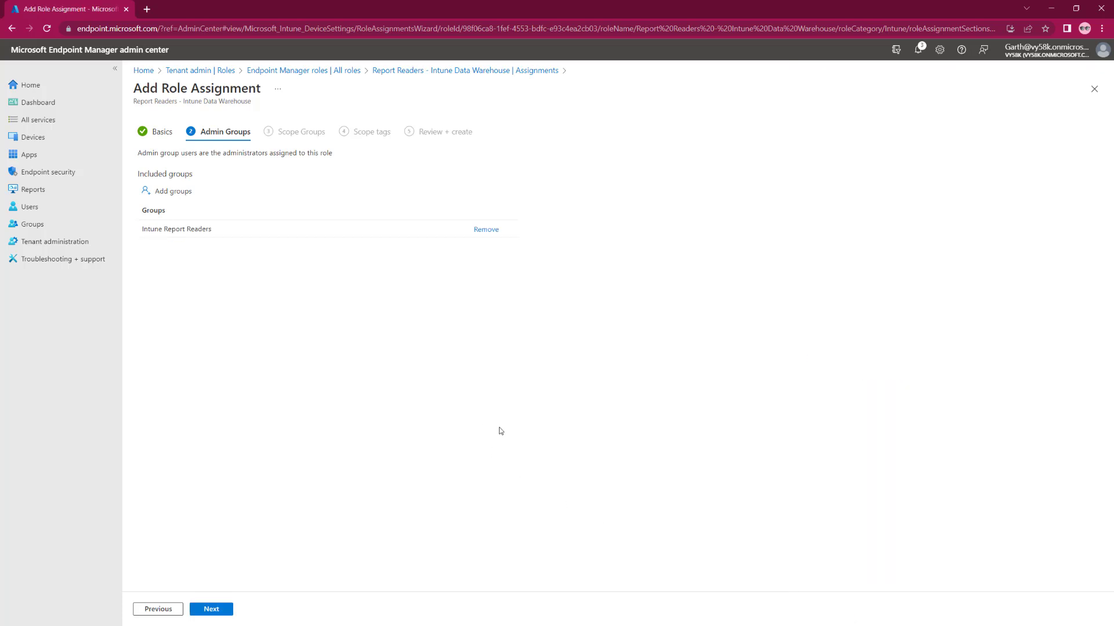
left_click(218, 611)
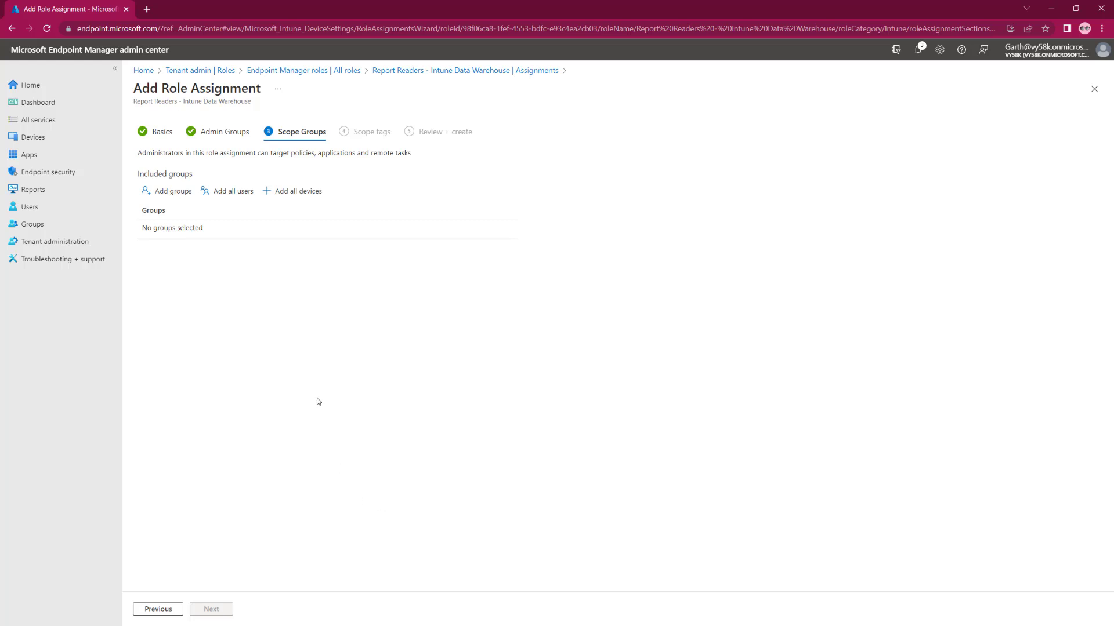
Scope the assignment to All devices and All users.
left_click(302, 191)
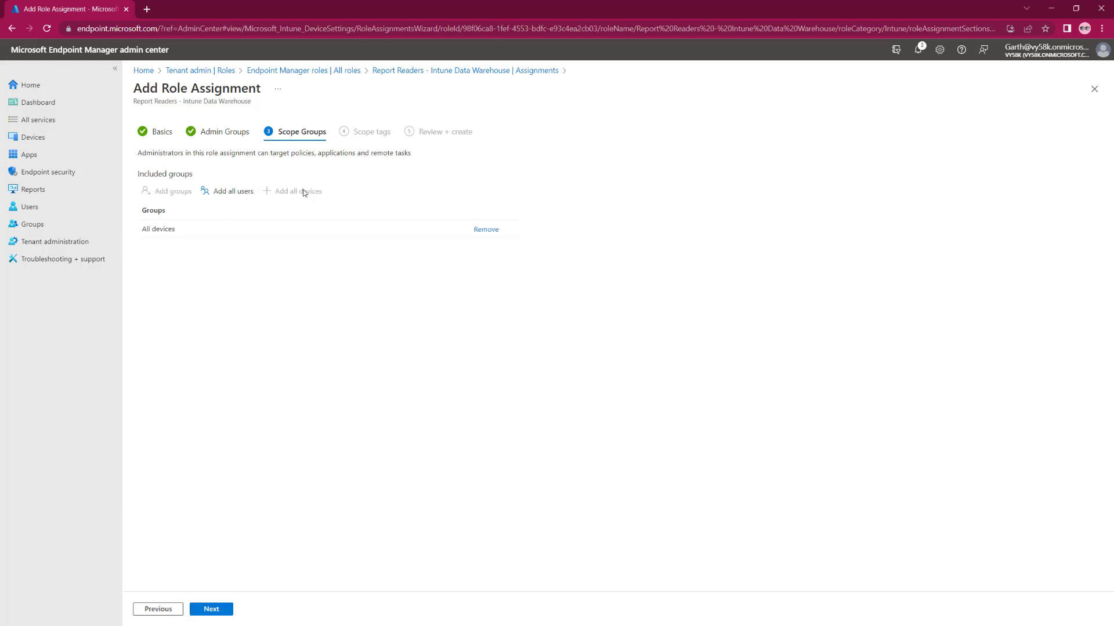
left_click(223, 193)
left_click(214, 609)
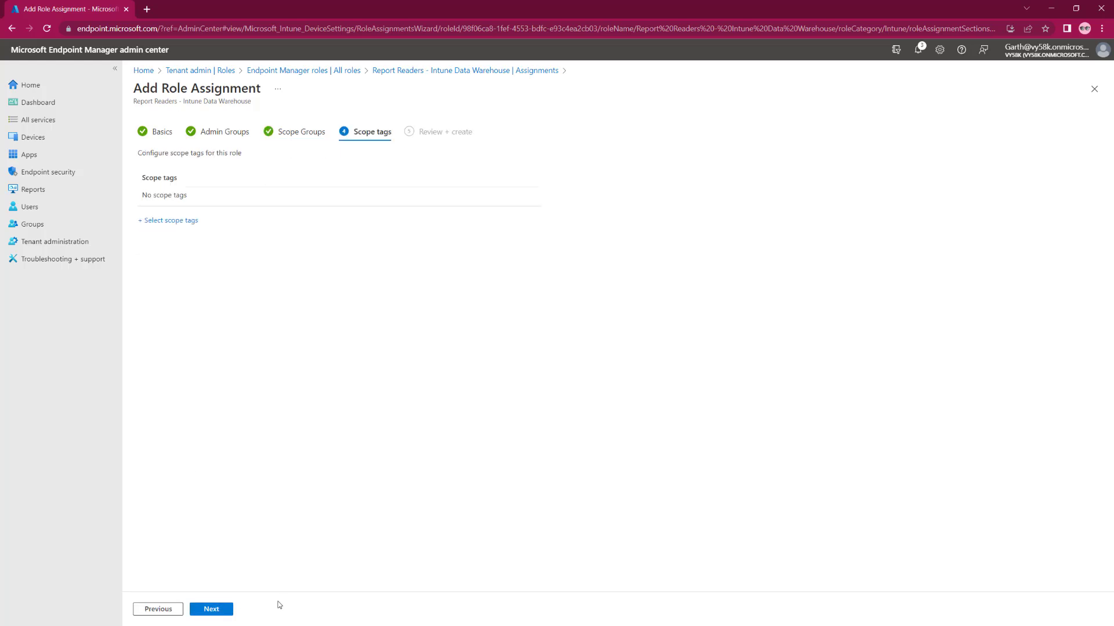
Leave scope tags empty and create the Intune Report Readers assignment.
left_click(222, 610)
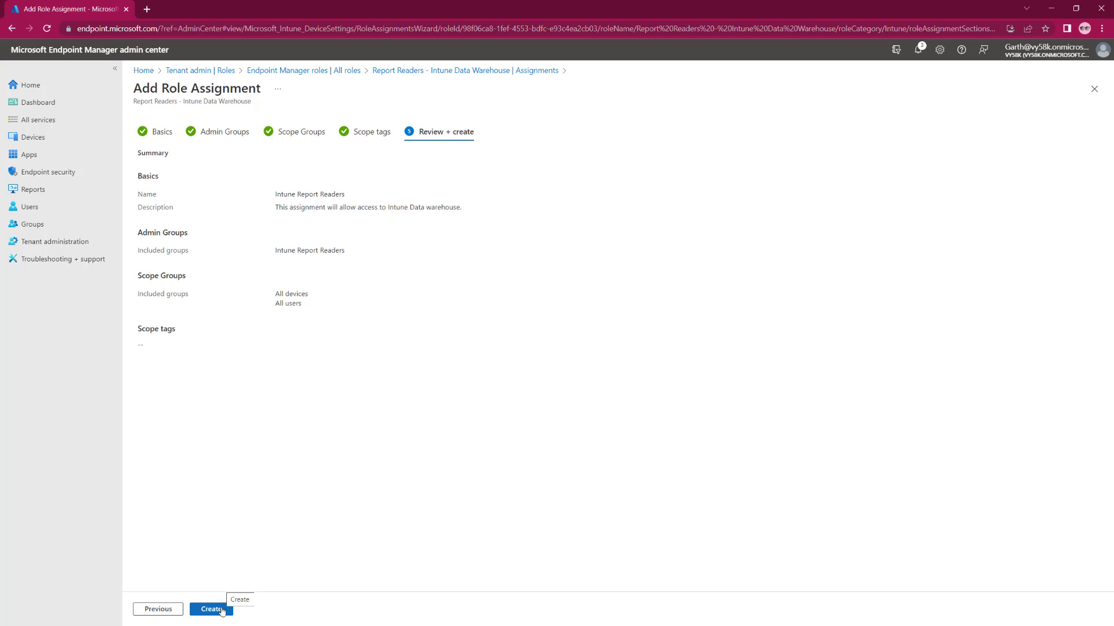
left_click(223, 610)
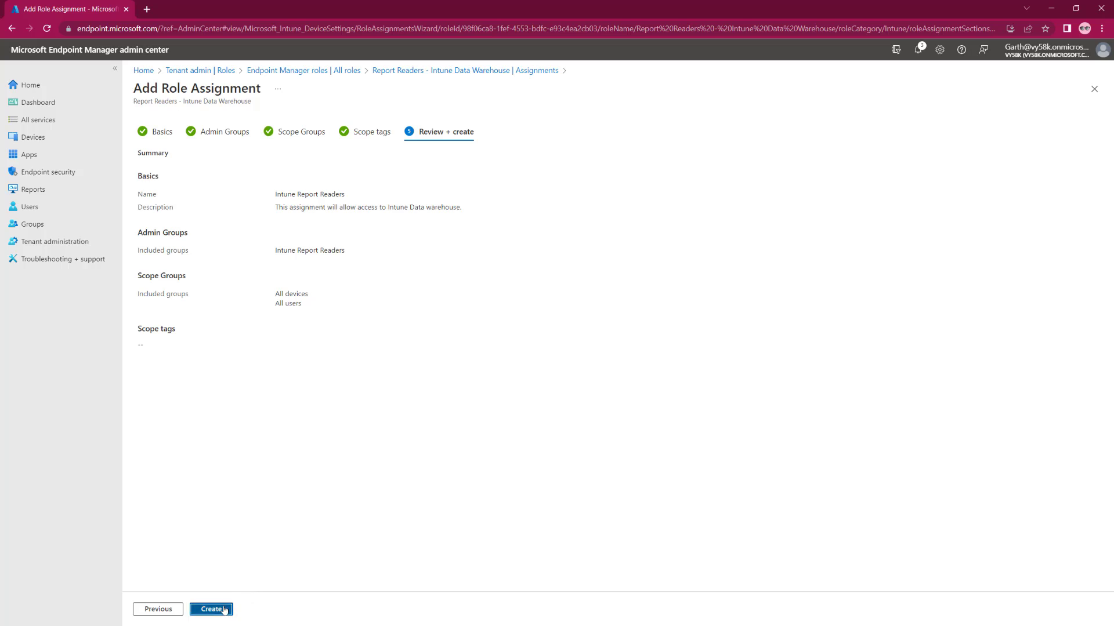